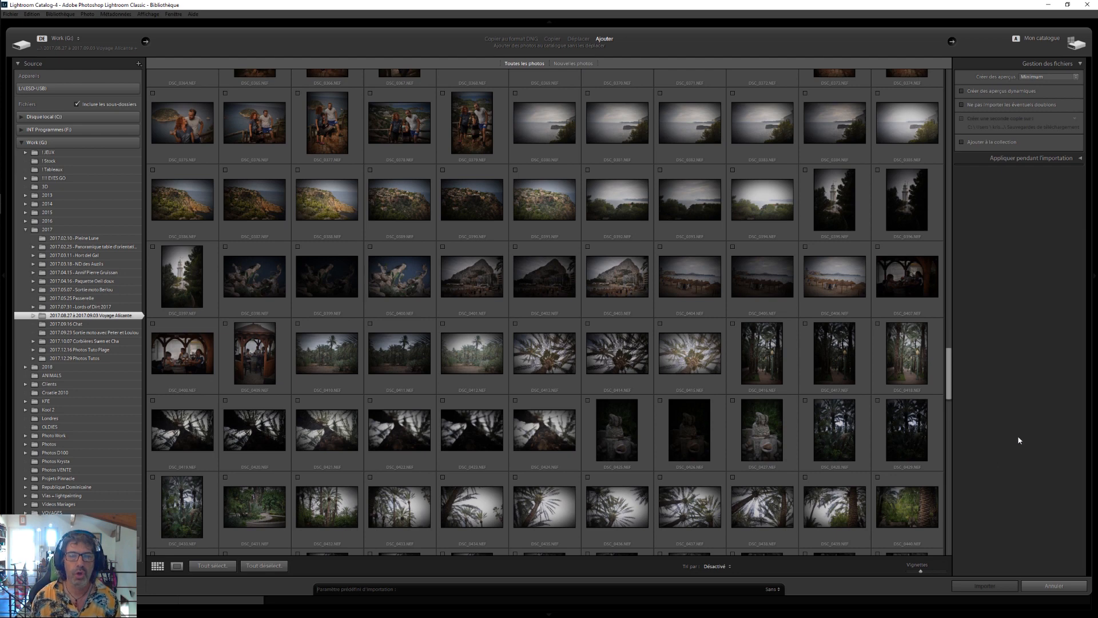
Import the three bracketed palm-tree photos DSC_0413.NEF to DSC_0415.NEF from the 2017 Voyage Alicante folder into the catalog.
left_click(546, 362)
left_click(683, 353, "shift")
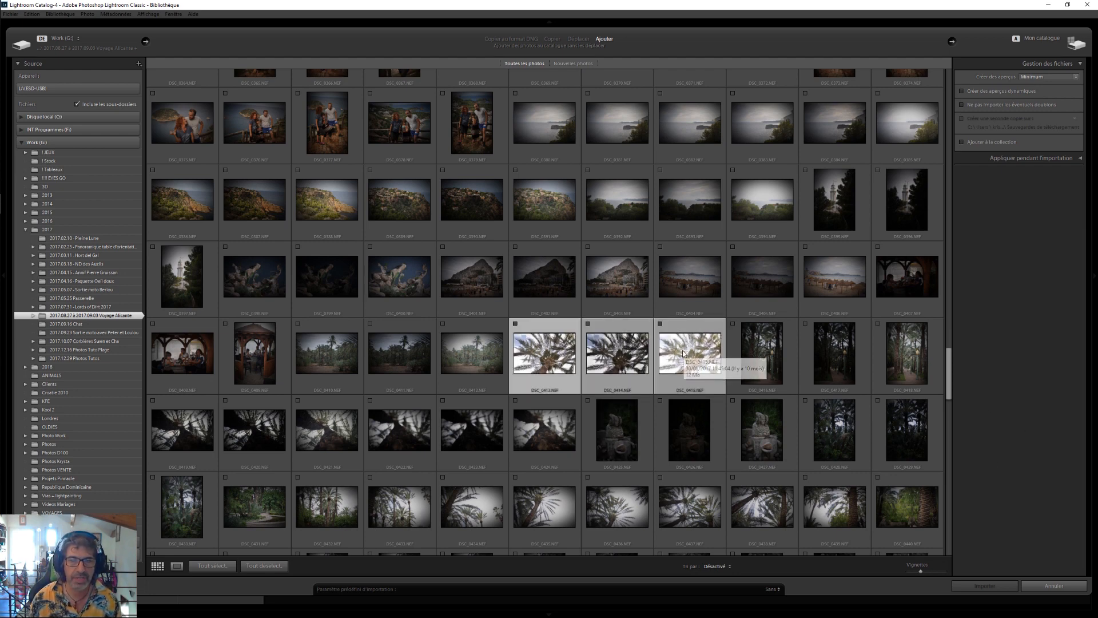
left_click(516, 324)
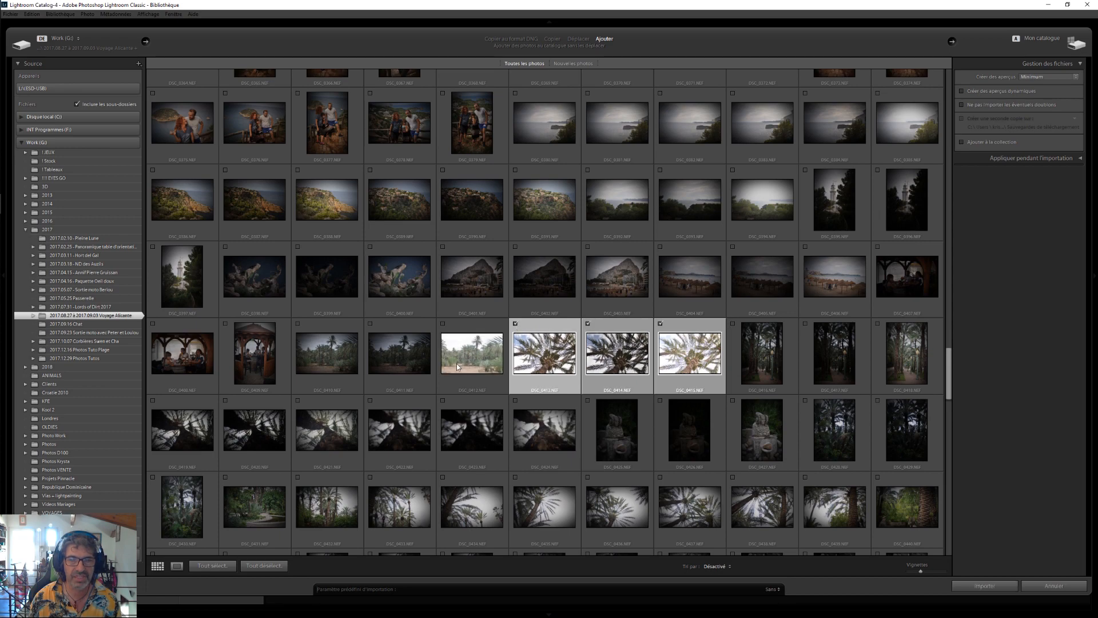
left_click(984, 586)
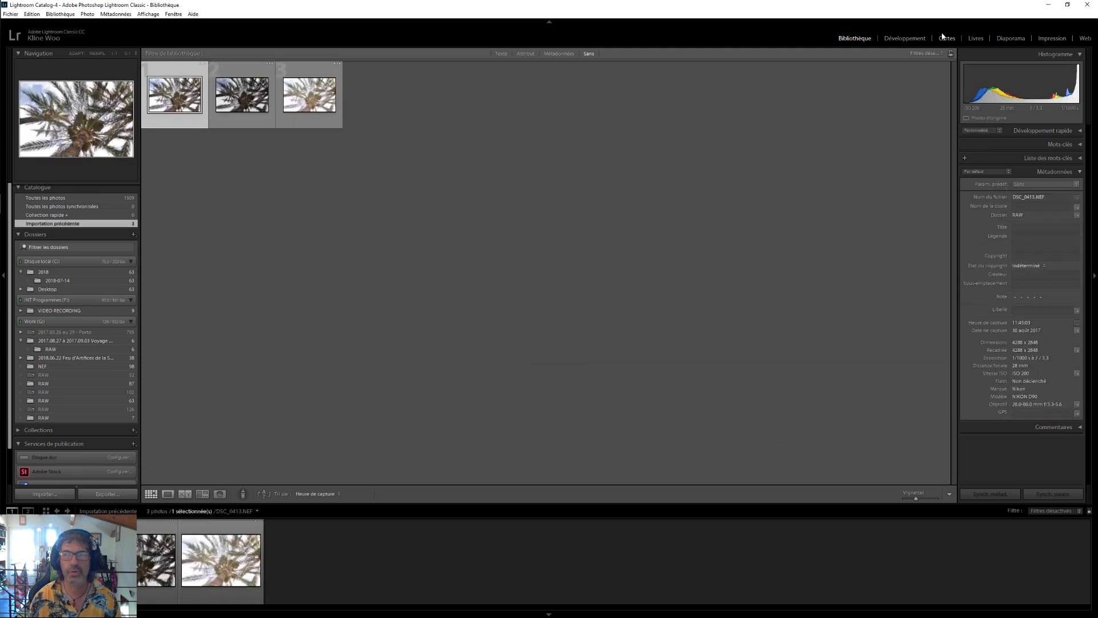
View each of the three bracketed exposures, DSC_0413 to DSC_0415, in the Développement module.
left_click(905, 38)
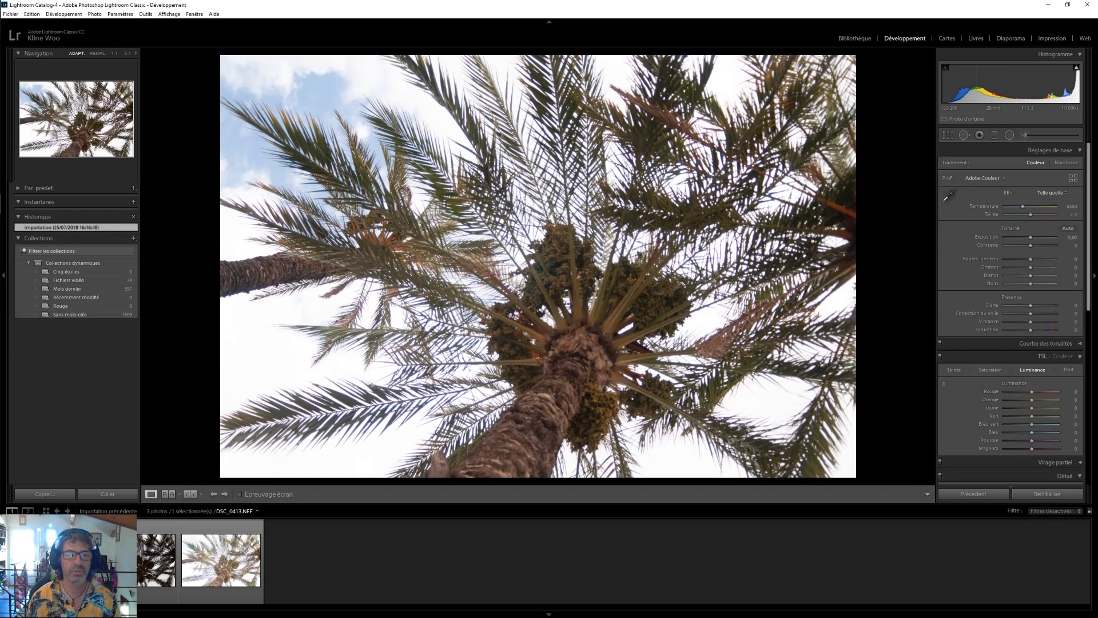
left_click(151, 561)
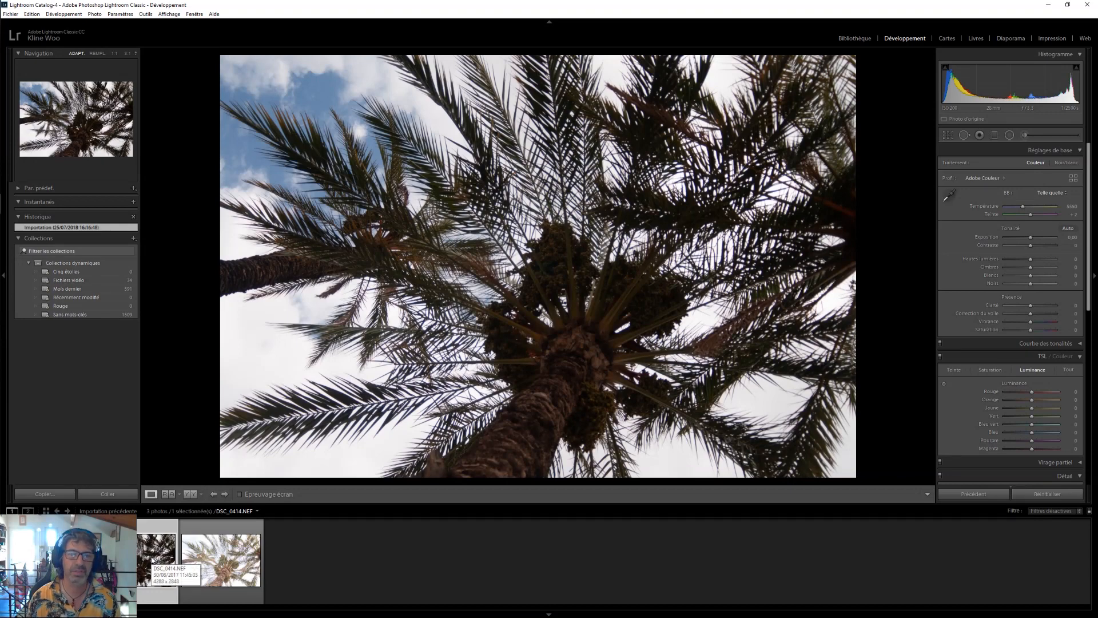
left_click(240, 564)
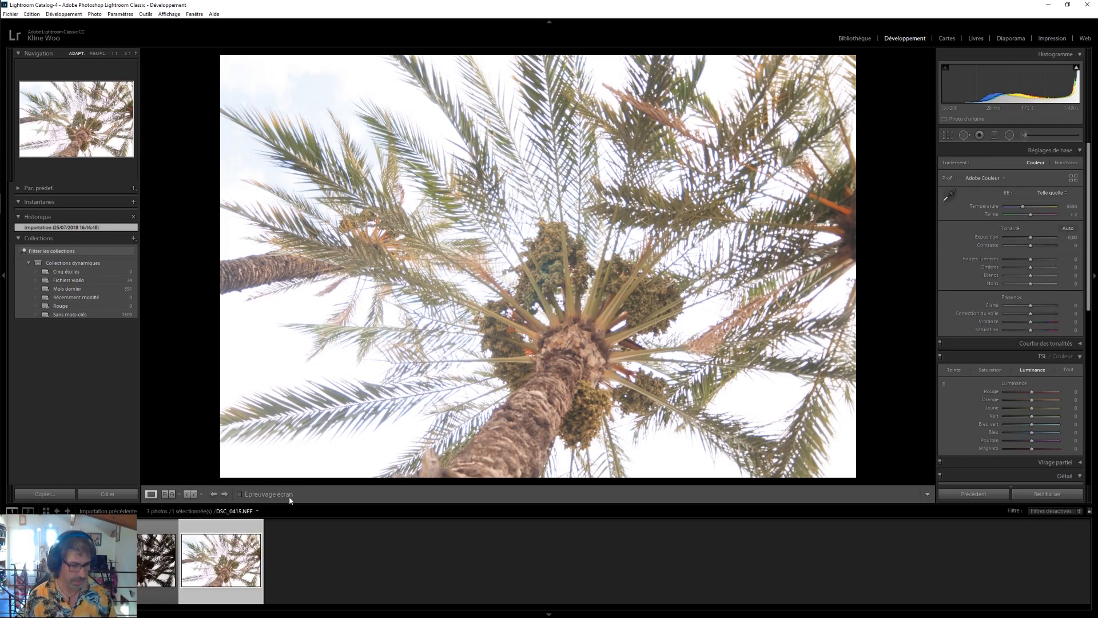
Start an HDR photo merge of all three exposures and hide the red deghosting overlay in its preview.
key("ctrl+a")
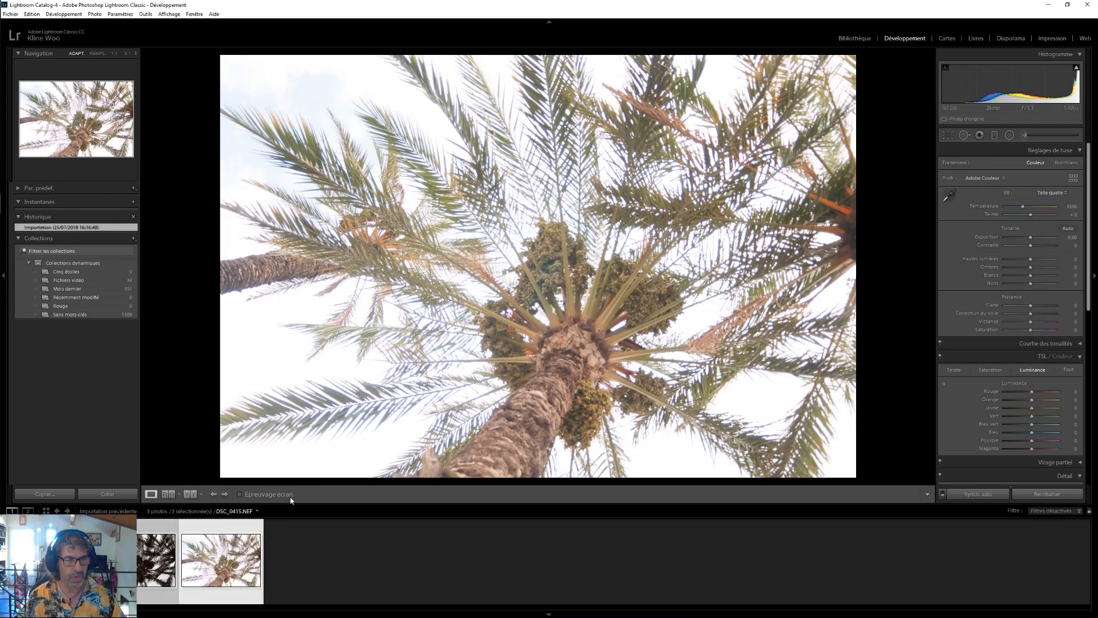
right_click(220, 554)
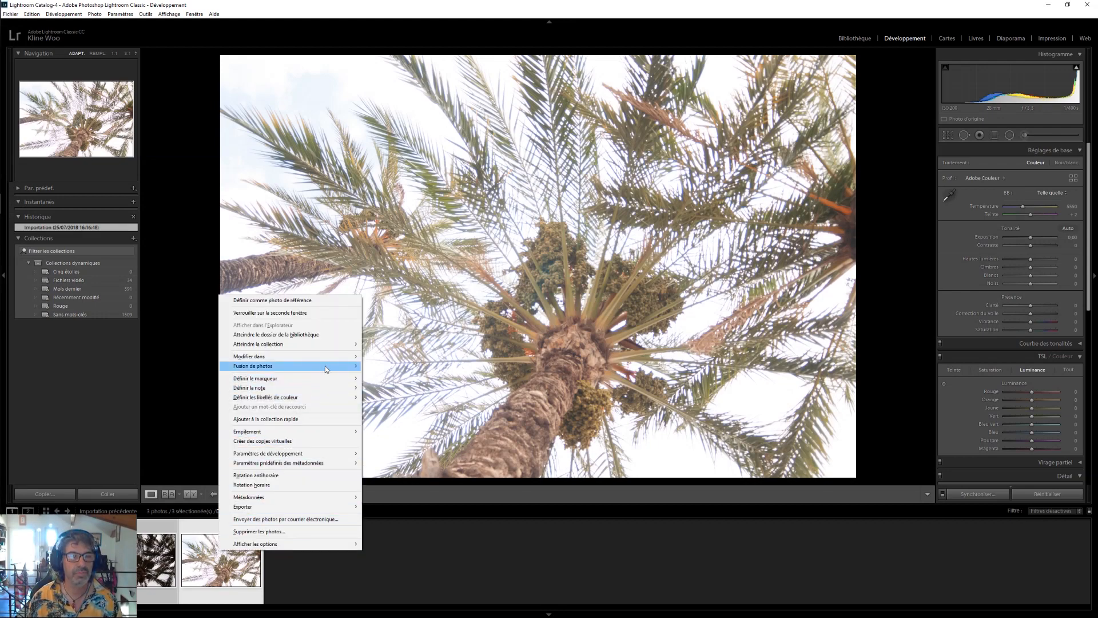
mouse_move(324, 369)
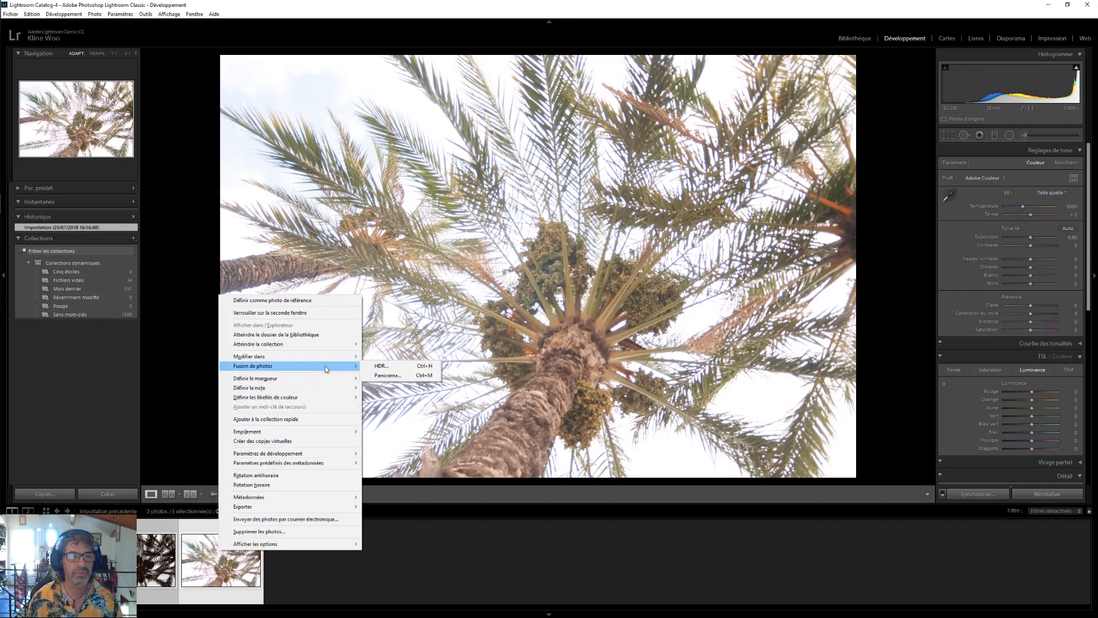
left_click(387, 369)
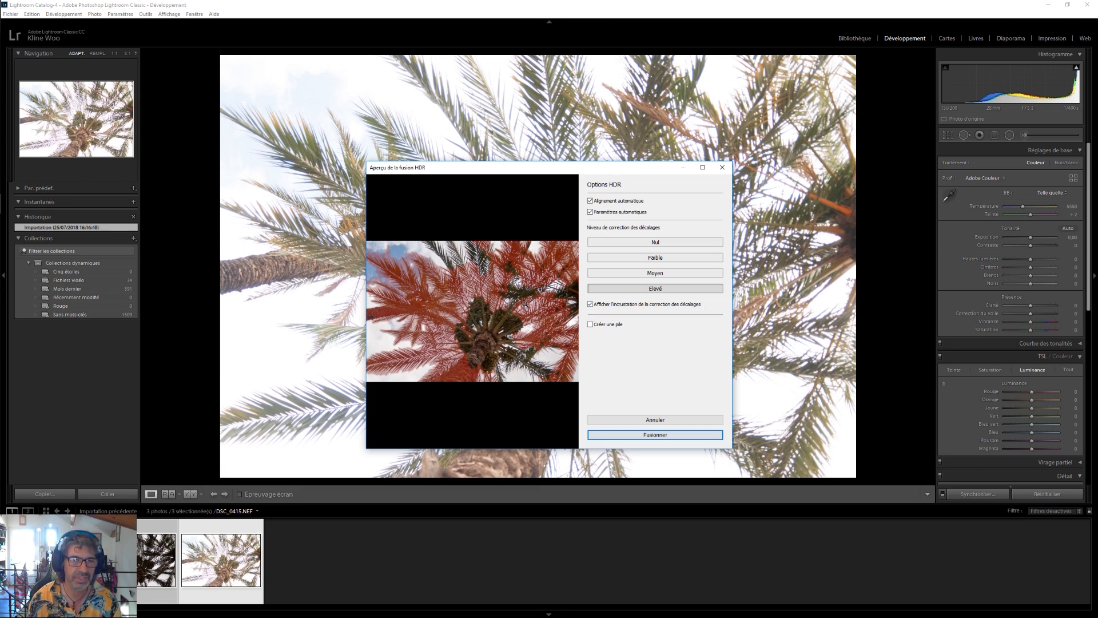
left_click(592, 305)
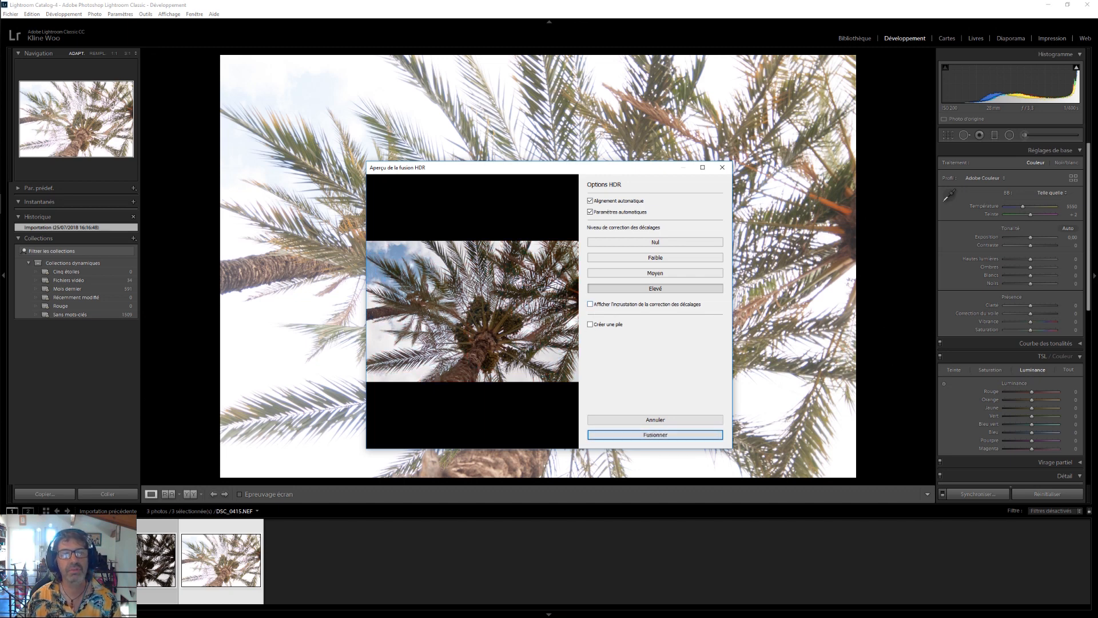
Compare the Nul and Faible deghosting levels in the HDR preview, returning to Elevé.
left_click(658, 242)
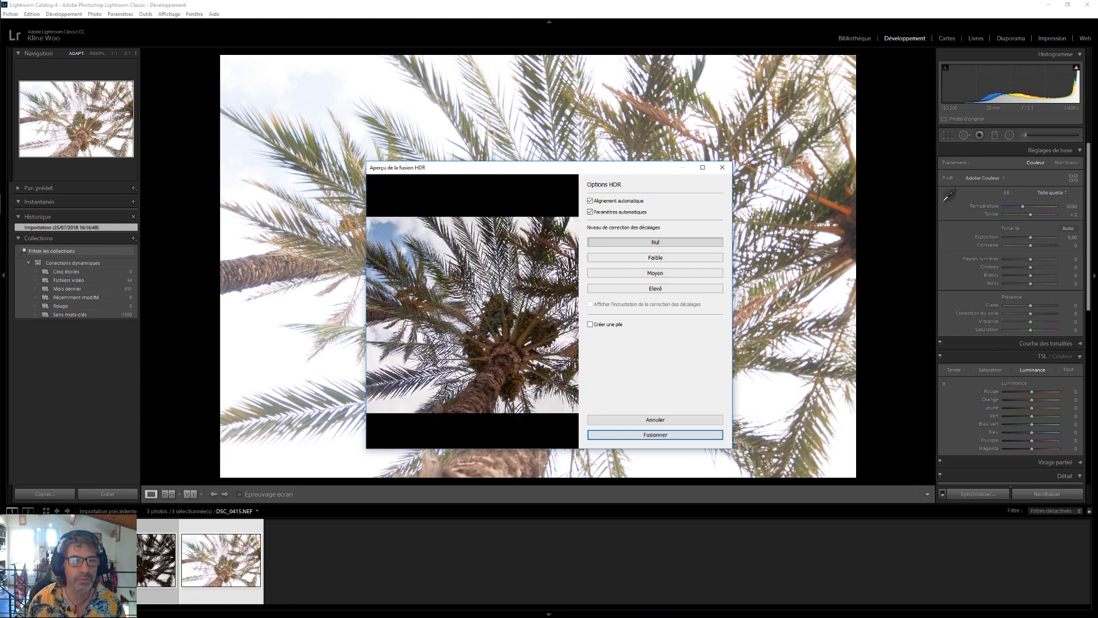
left_click(648, 258)
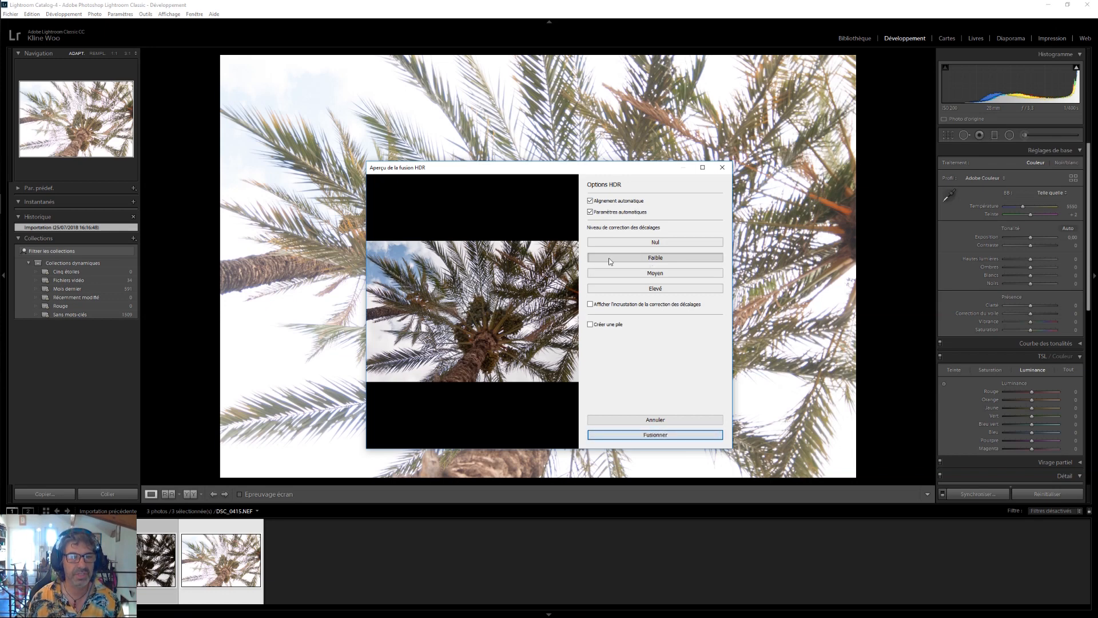
left_click(681, 245)
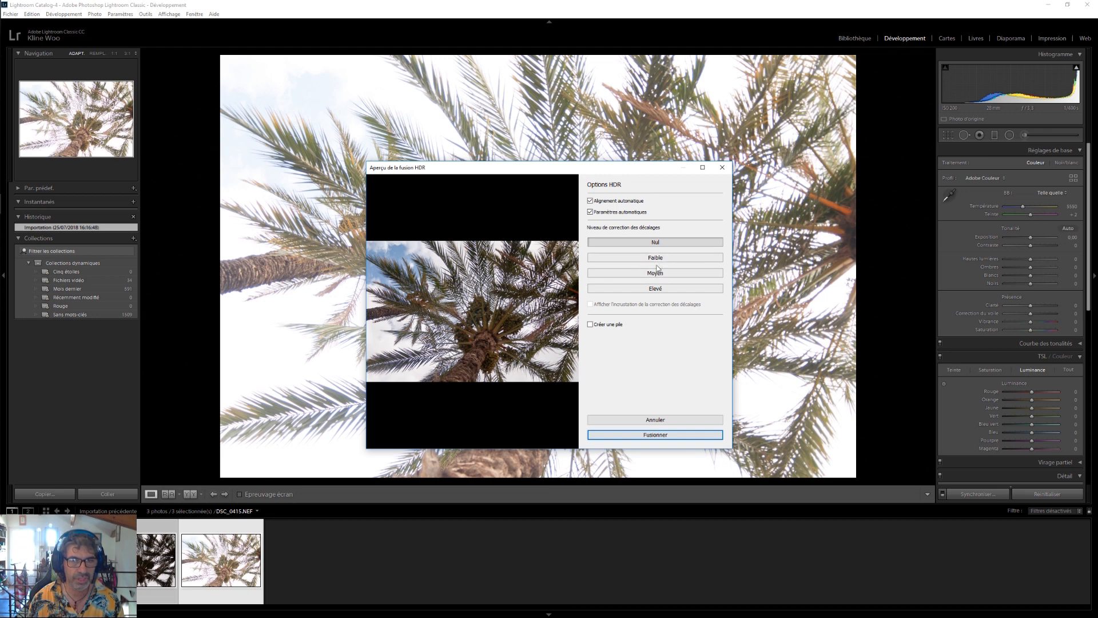
left_click(652, 289)
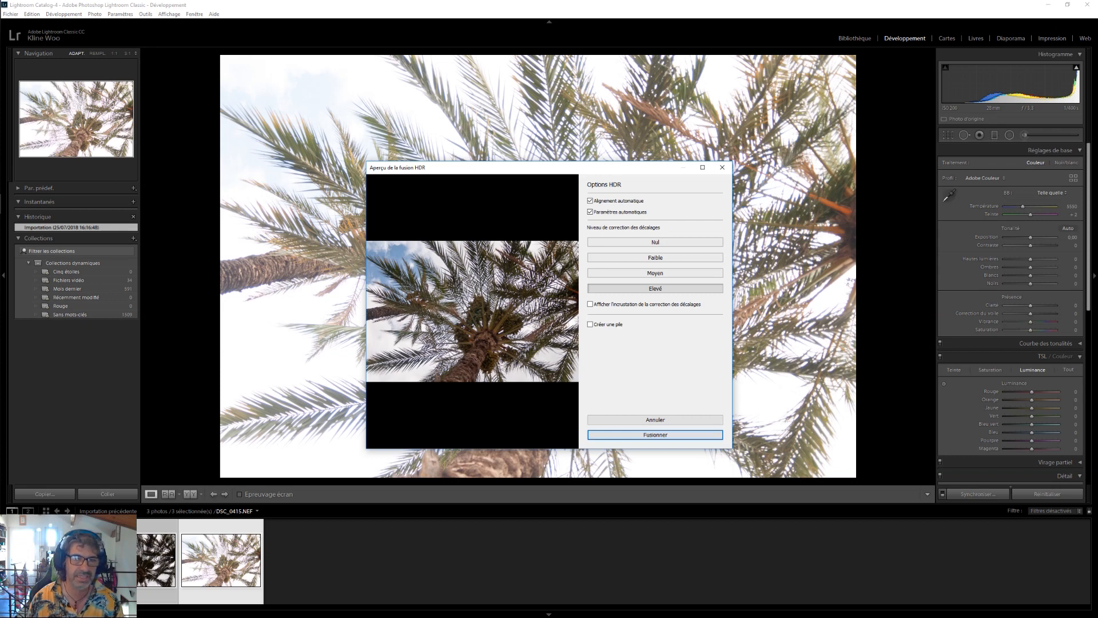
Try the HDR merge without automatic alignment and without automatic settings, re-enabling each option.
left_click(590, 201)
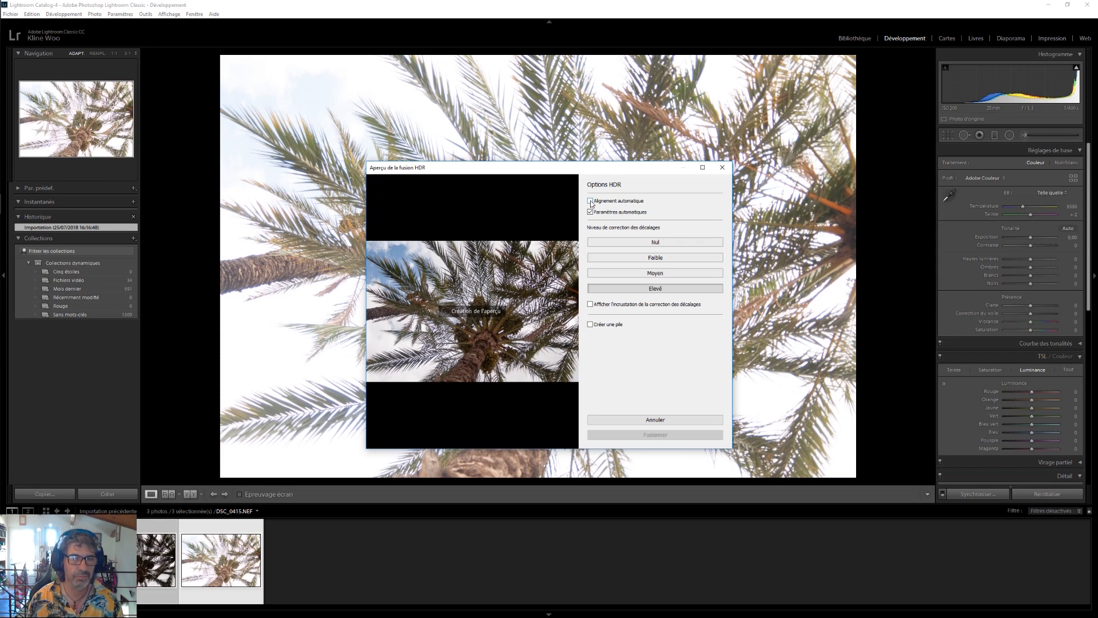
left_click(590, 201)
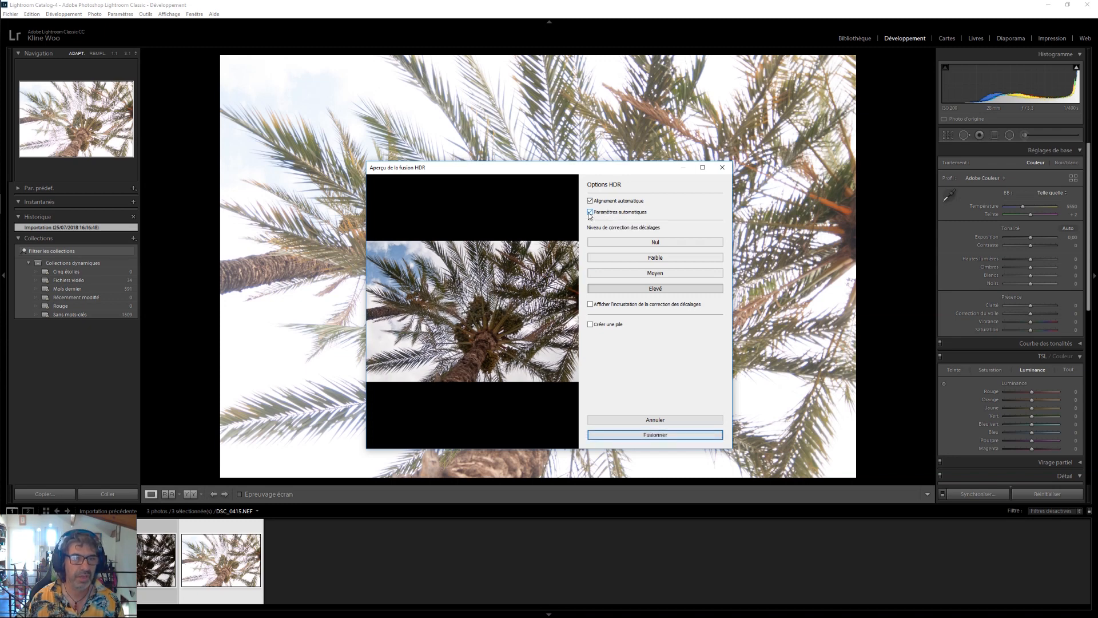
left_click(589, 212)
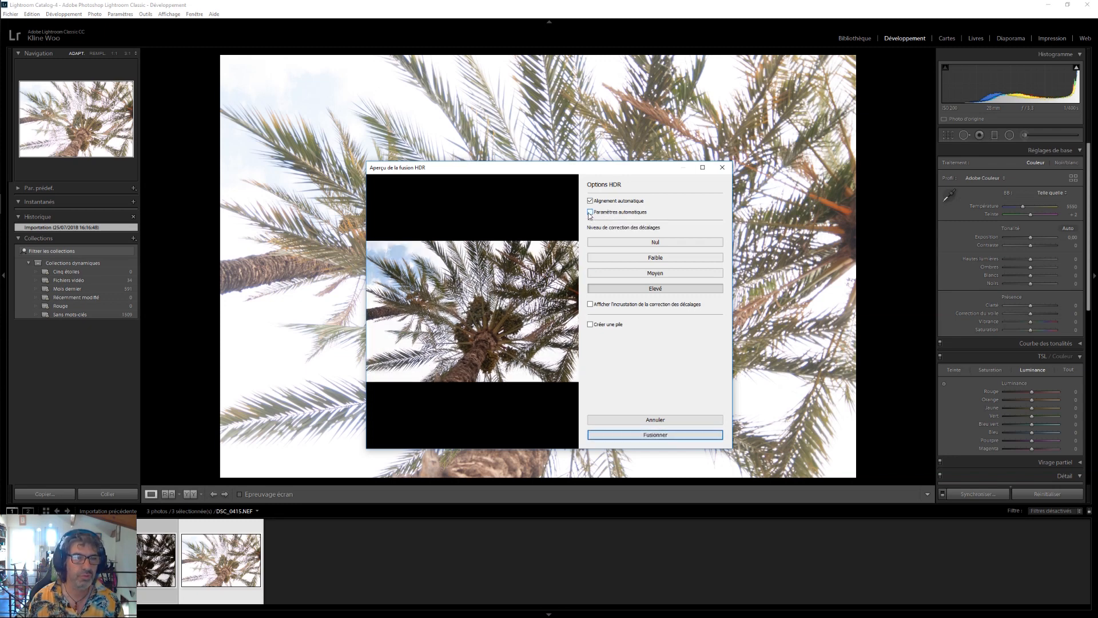
left_click(590, 213)
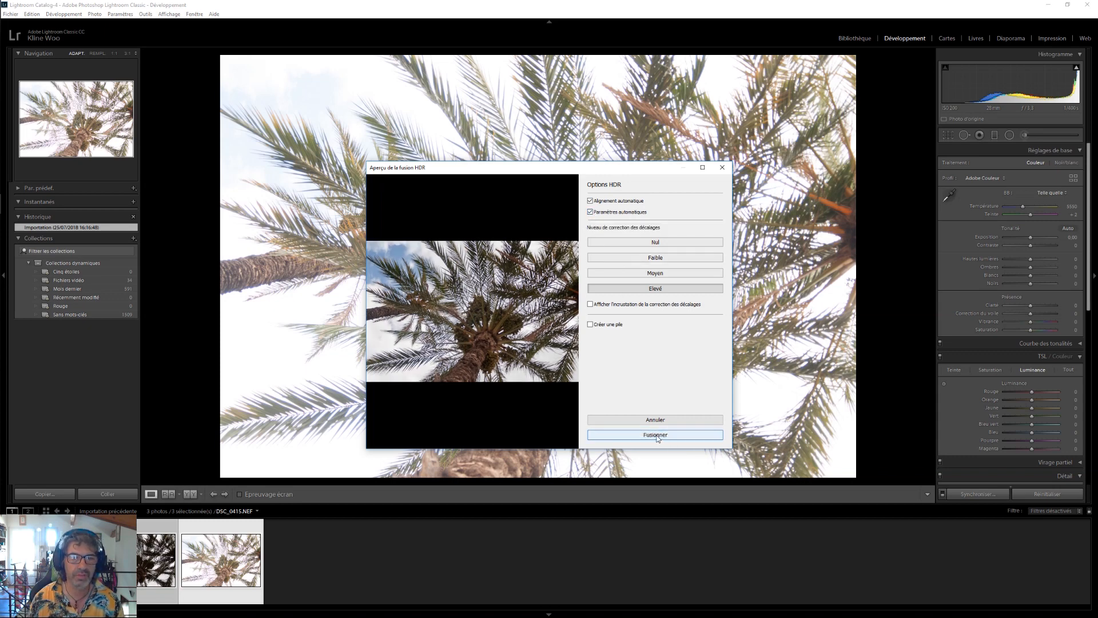
Merge the three exposures into an HDR photo and display the resulting DNG.
left_click(656, 435)
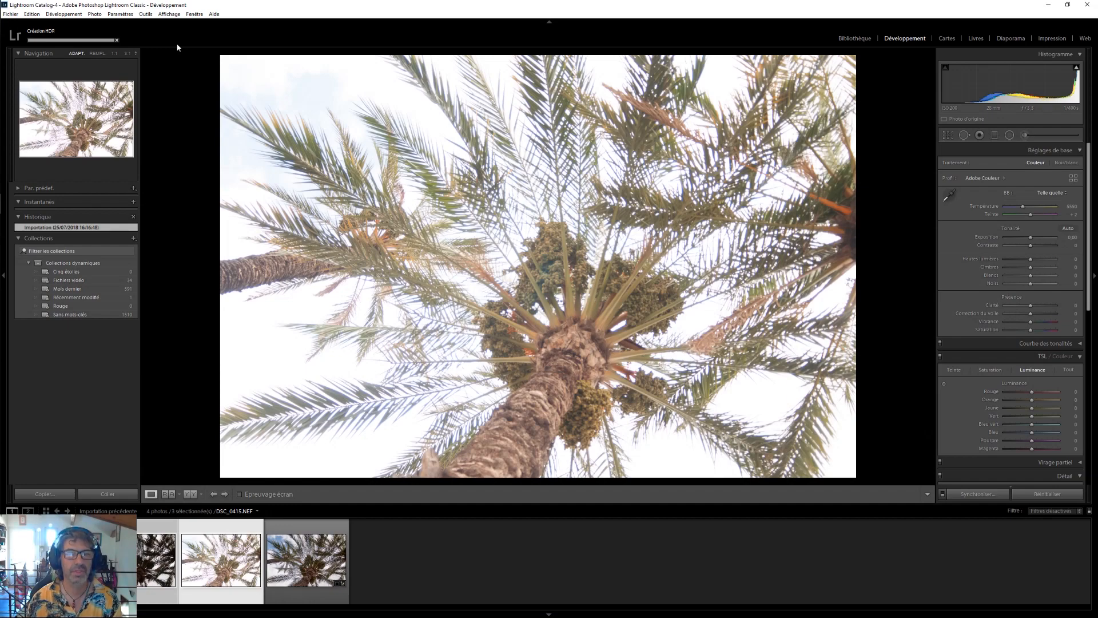
left_click(300, 561)
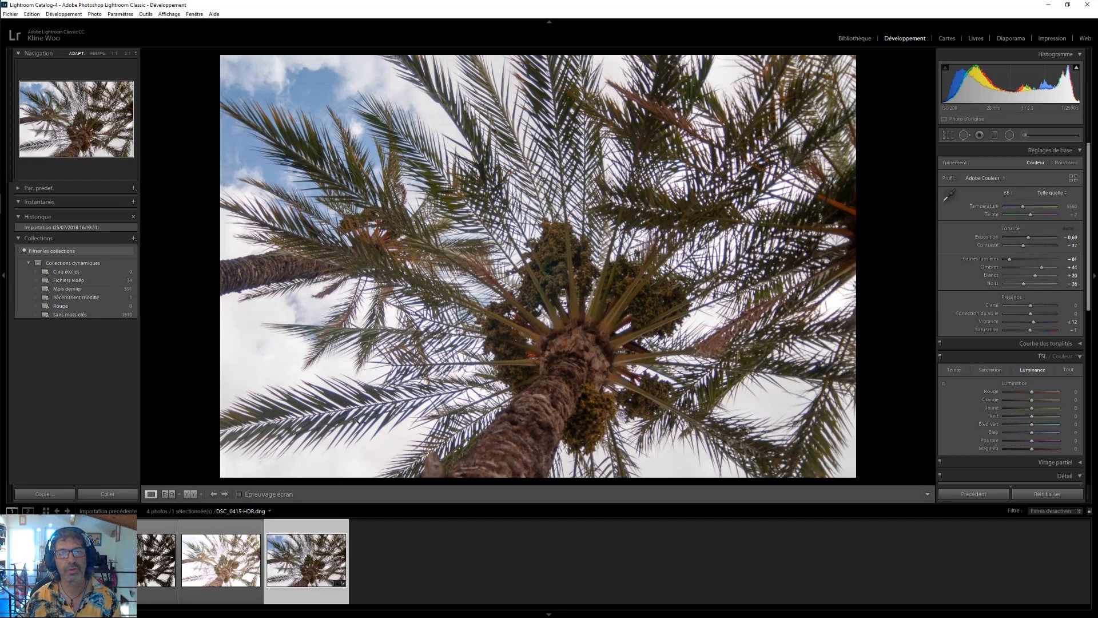
Review the three original exposures one by one for comparison with the HDR result.
left_click(233, 556)
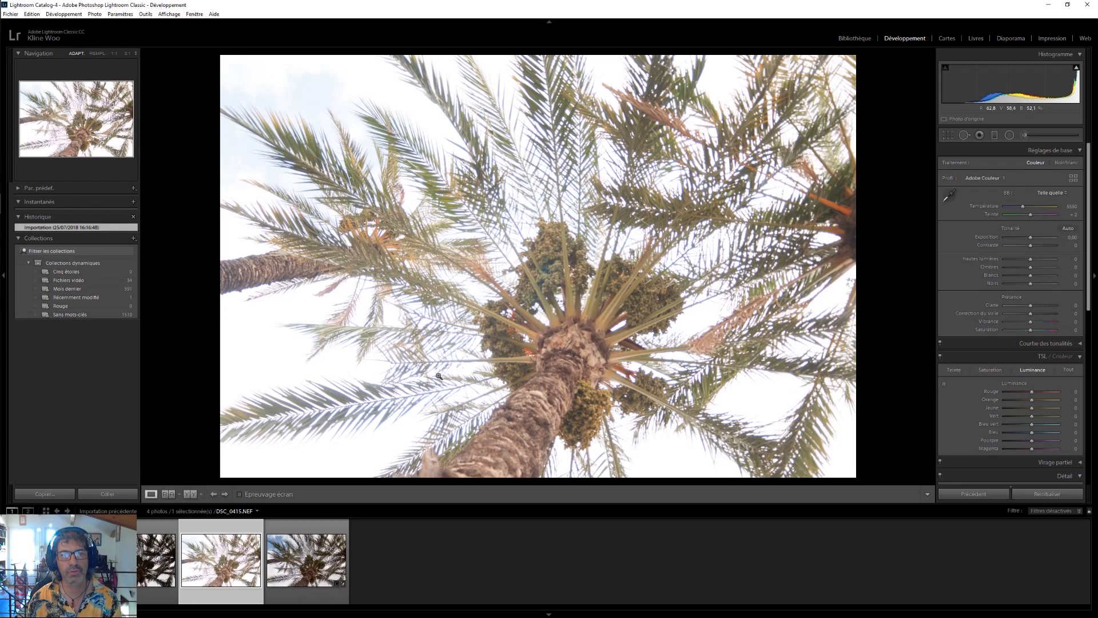
key("Left")
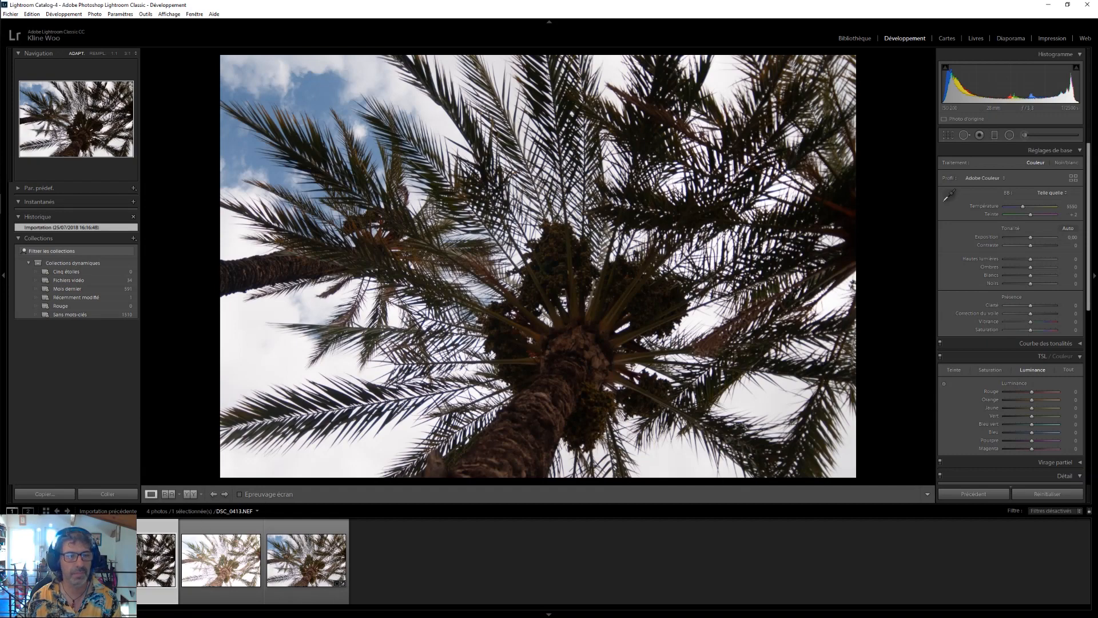
key("Left")
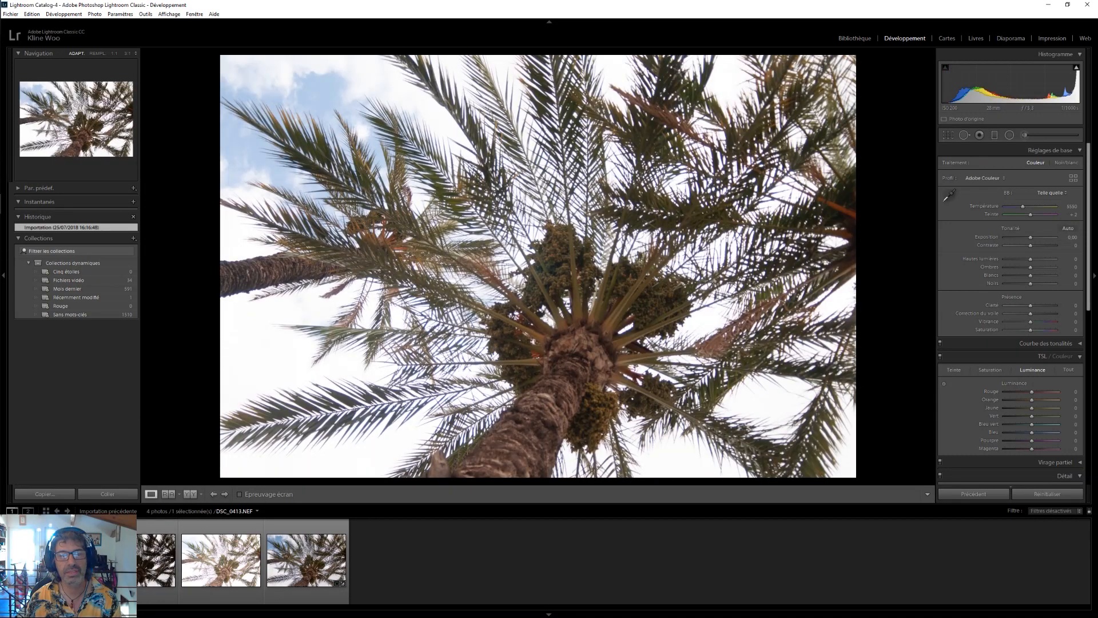
Adjust the HDR photo's basic tone with shadows +90, contrast +4, blacks -60, exposure -0.42 and clarity +23.
left_click(313, 570)
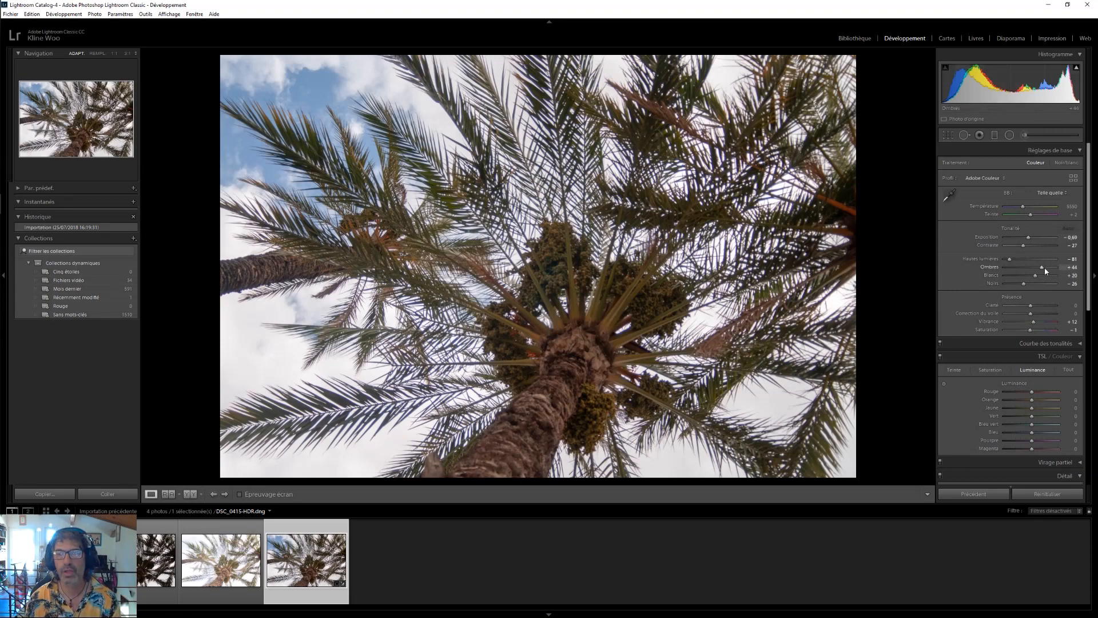
left_click_drag(1043, 269, 1055, 268)
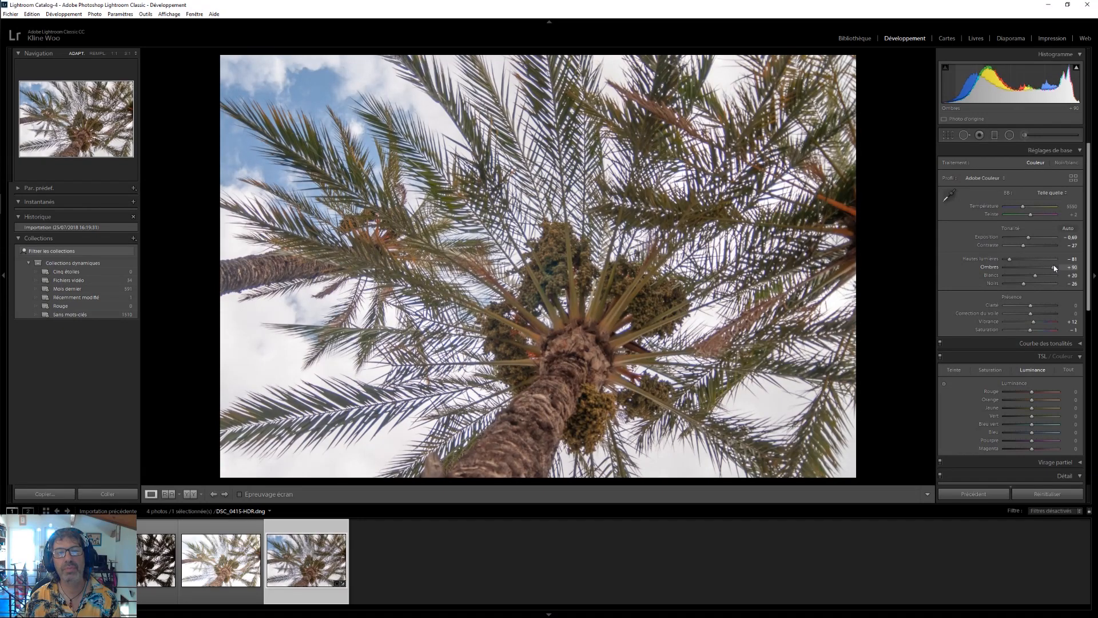
left_click_drag(1022, 246, 1014, 282)
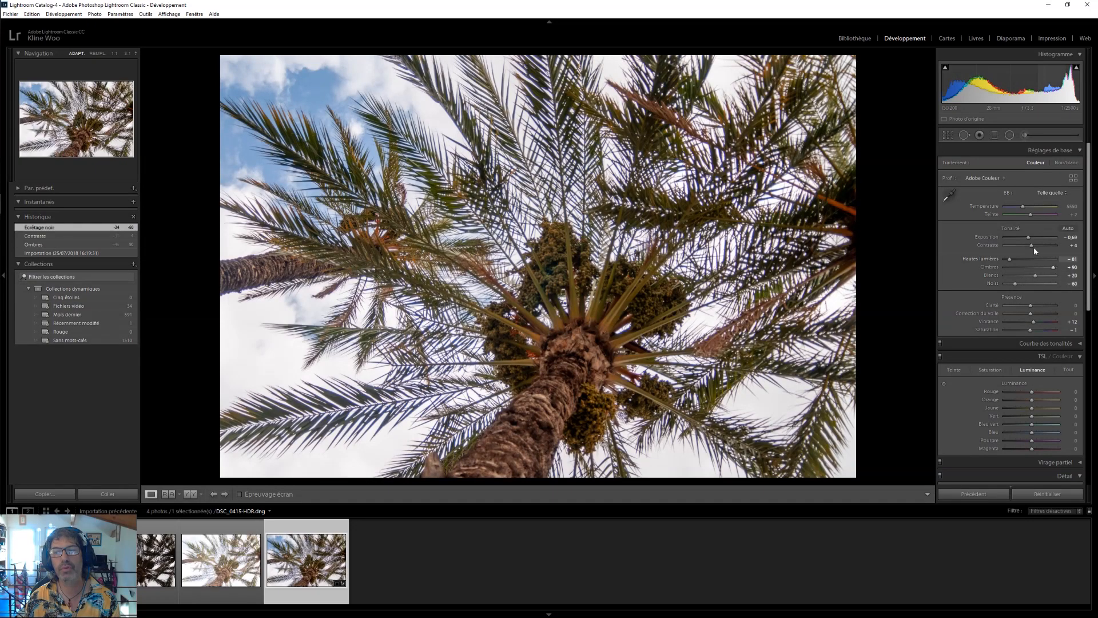
left_click_drag(1034, 234, 1030, 238)
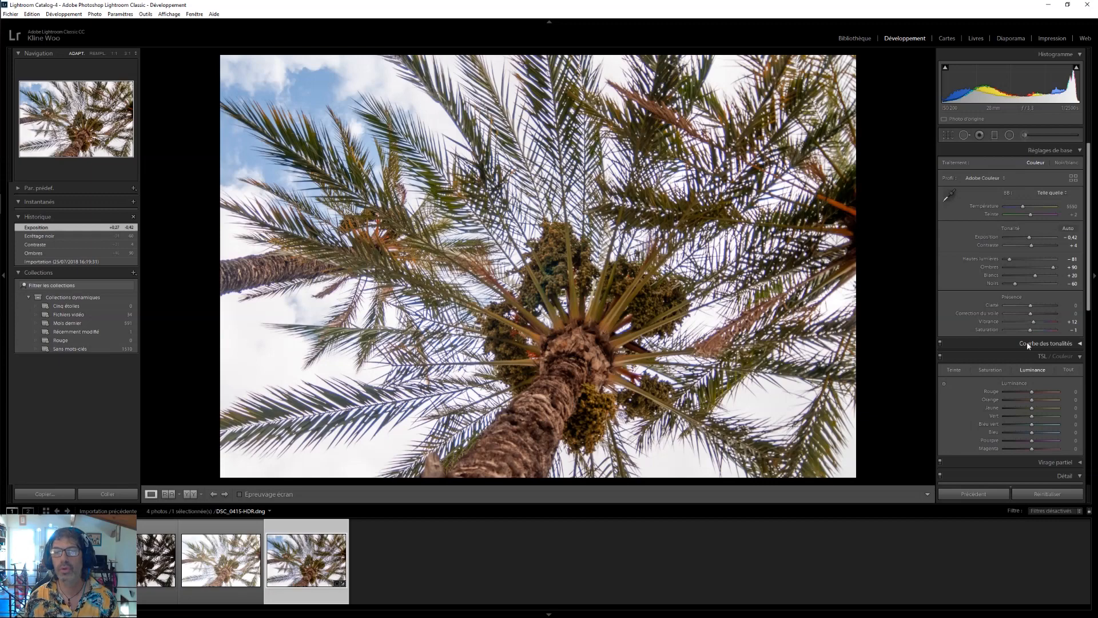
left_click_drag(1031, 305, 1057, 309)
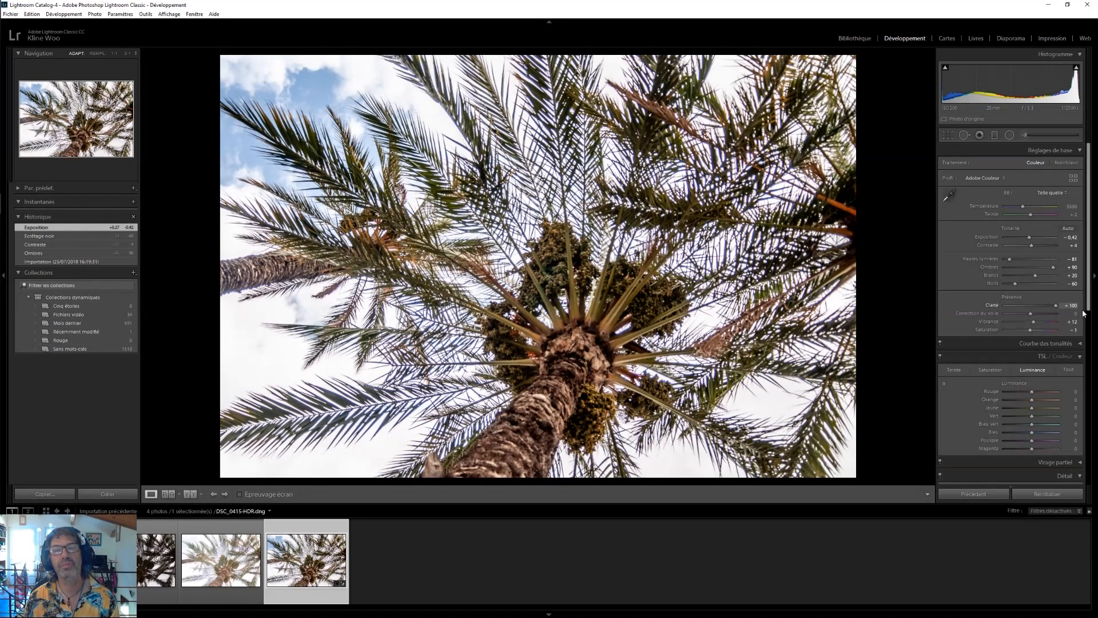
left_click_drag(1055, 307, 1035, 307)
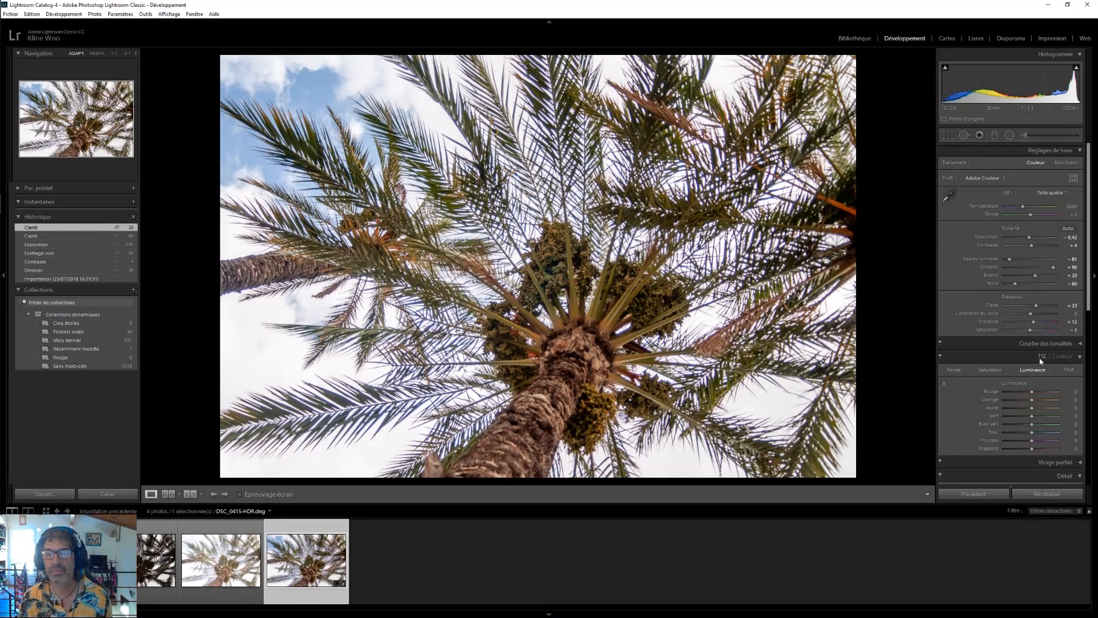
Sharpen the HDR photo with a gain of 150, a radius of 3.0 and a detail of 14.
scroll(1041, 361, "down", 2)
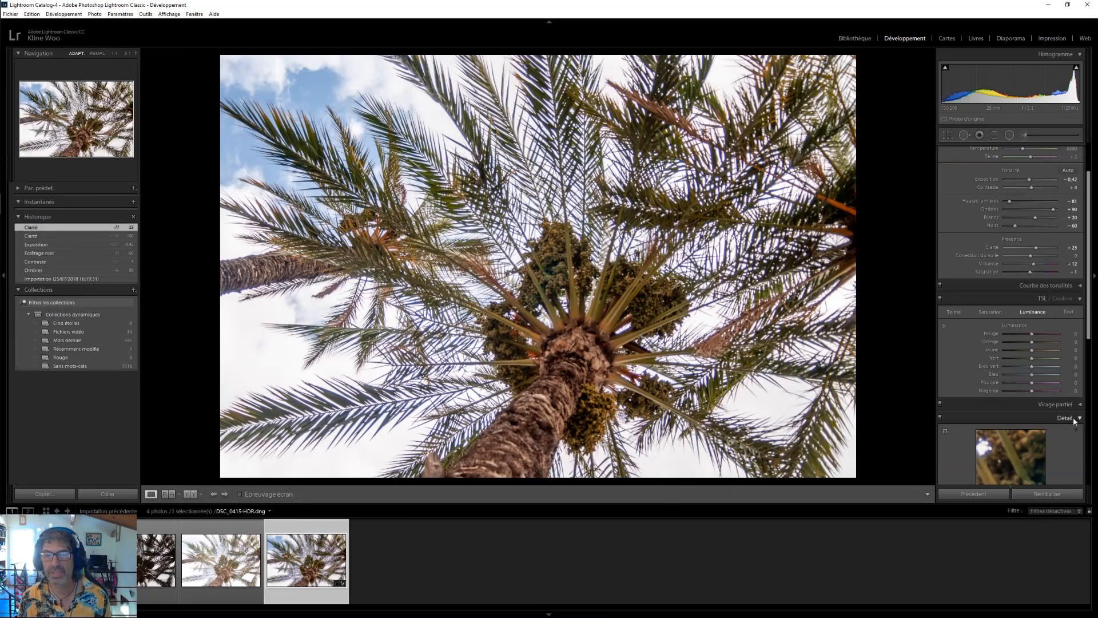
scroll(1048, 442, "down", 4)
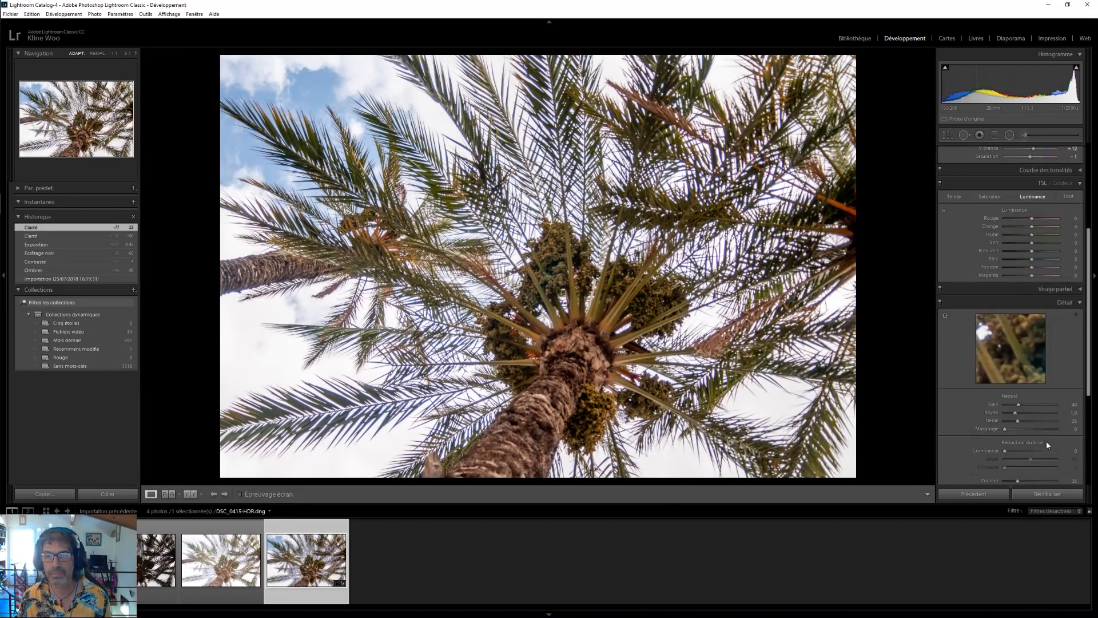
left_click_drag(1019, 404, 1088, 404)
left_click_drag(1015, 412, 1073, 415)
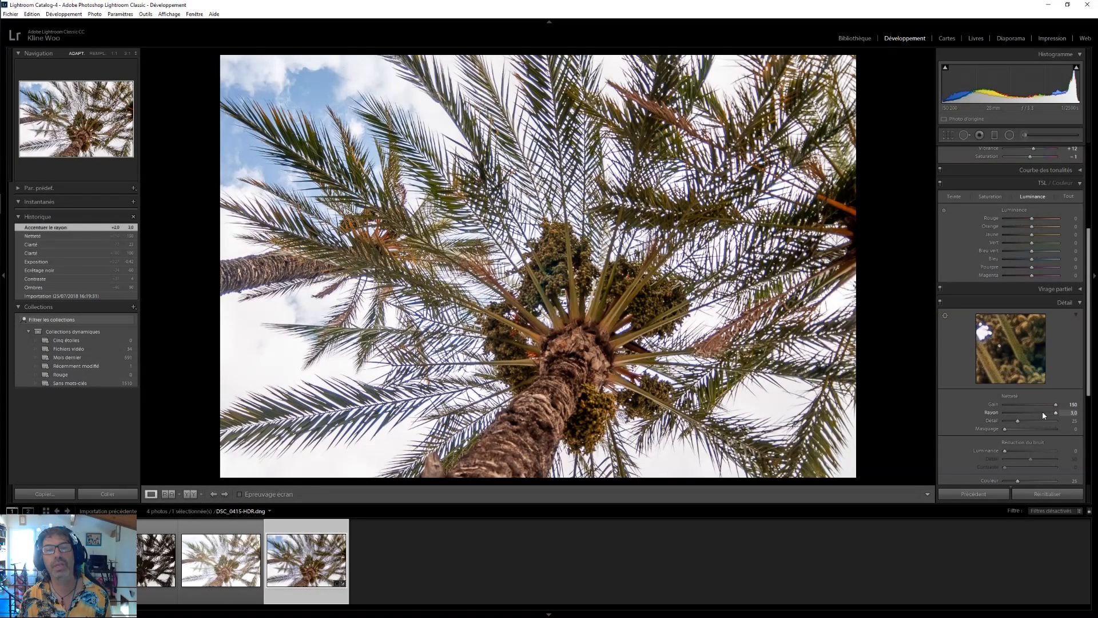
mouse_move(1018, 421)
left_mouse_down()
mouse_move(1079, 422)
mouse_move(1012, 420)
left_mouse_up()
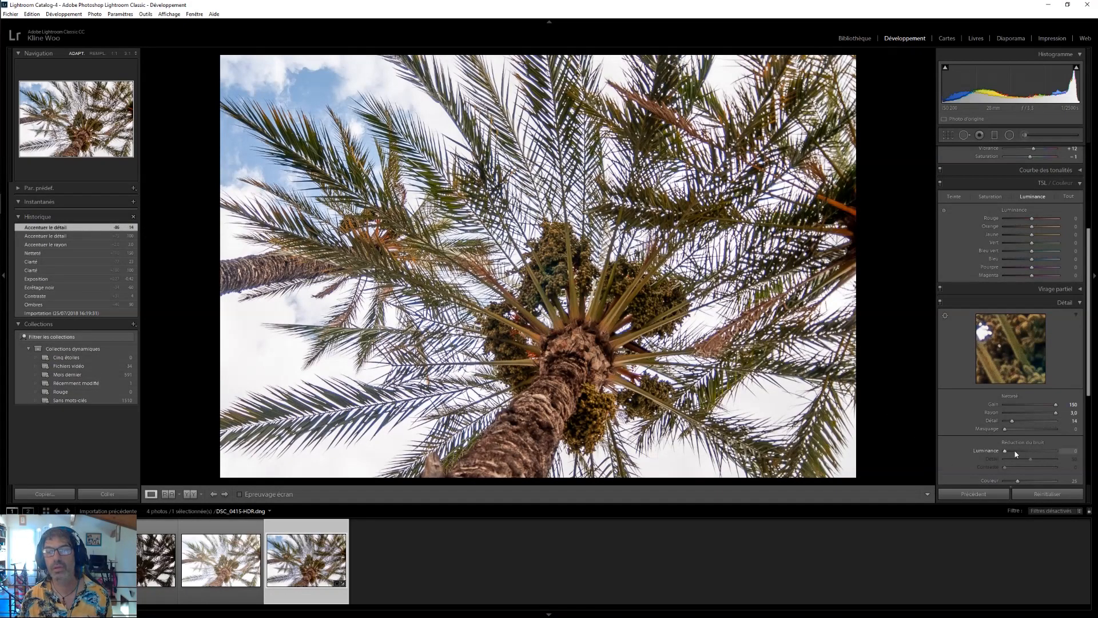
Set all noise reduction values to 100: luminance with its detail and contrast, and color with its detail and smoothing.
left_click_drag(1005, 451, 1073, 453)
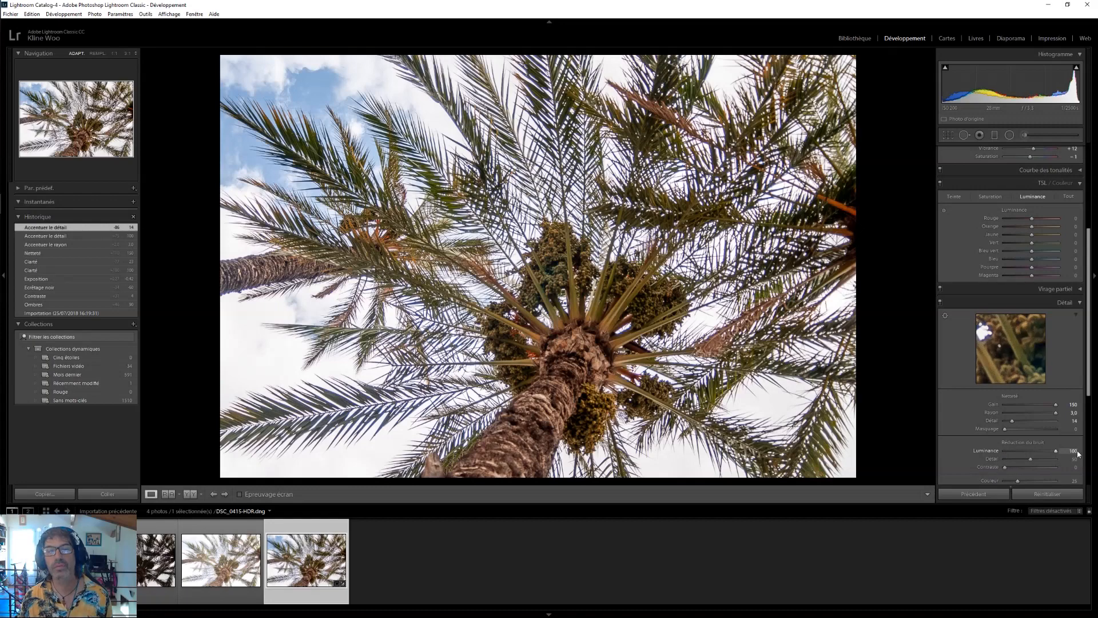
left_click_drag(1032, 459, 1088, 461)
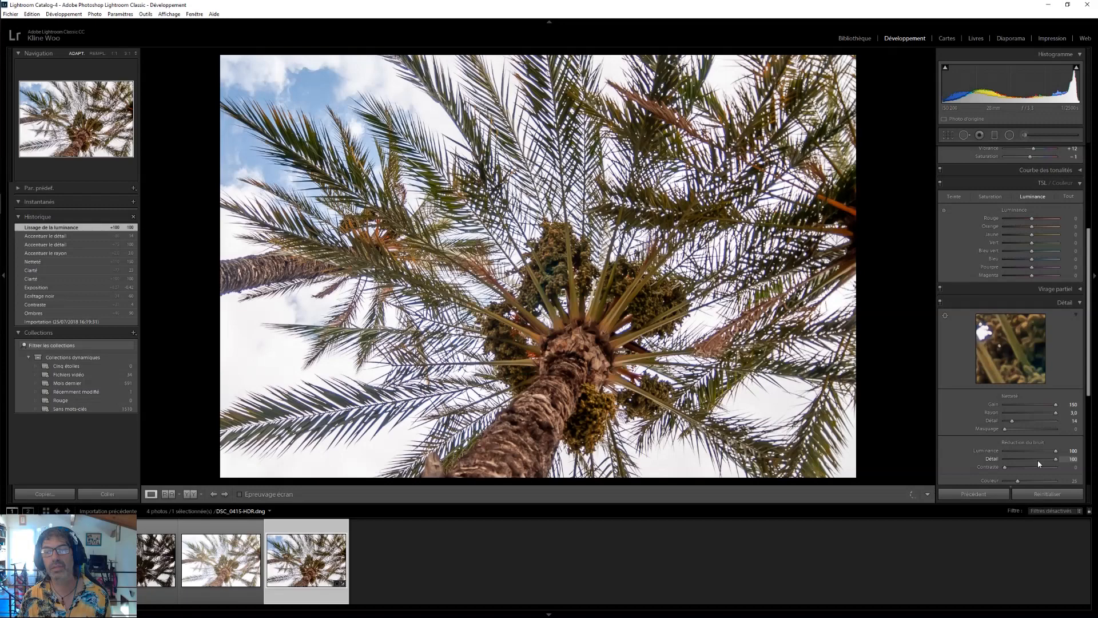
left_click_drag(1005, 466, 1068, 467)
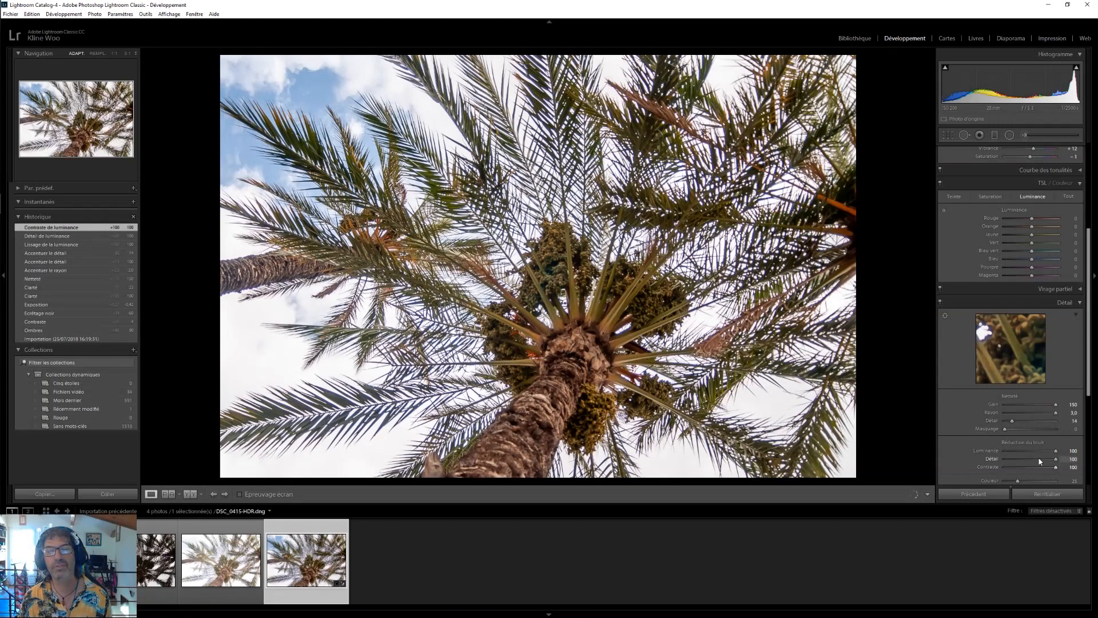
left_click_drag(1017, 481, 1073, 479)
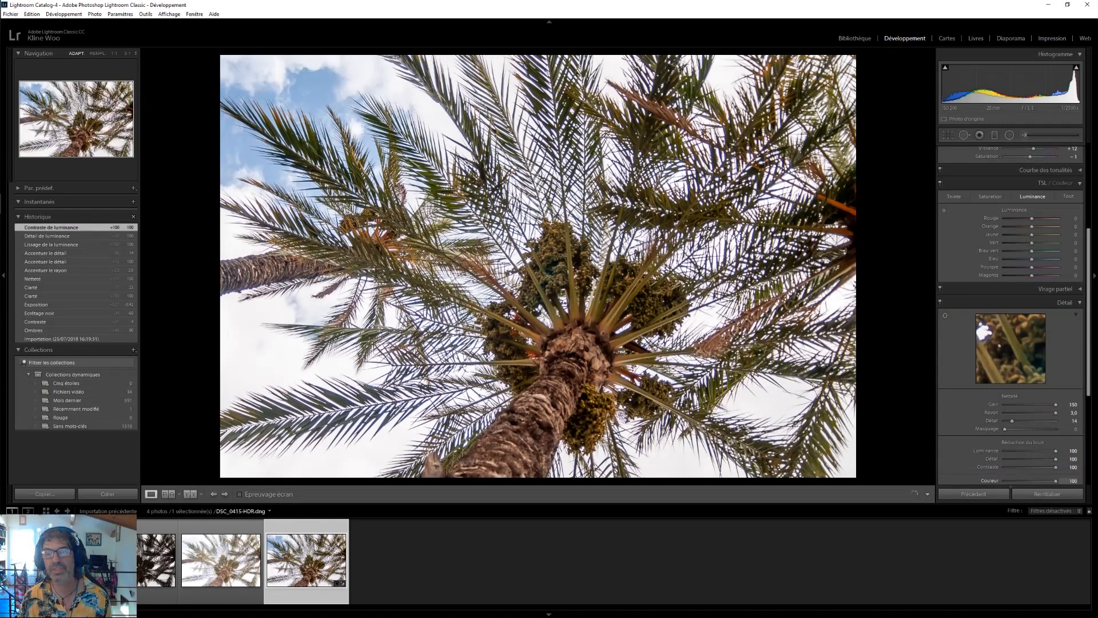
scroll(956, 465, "down", 2)
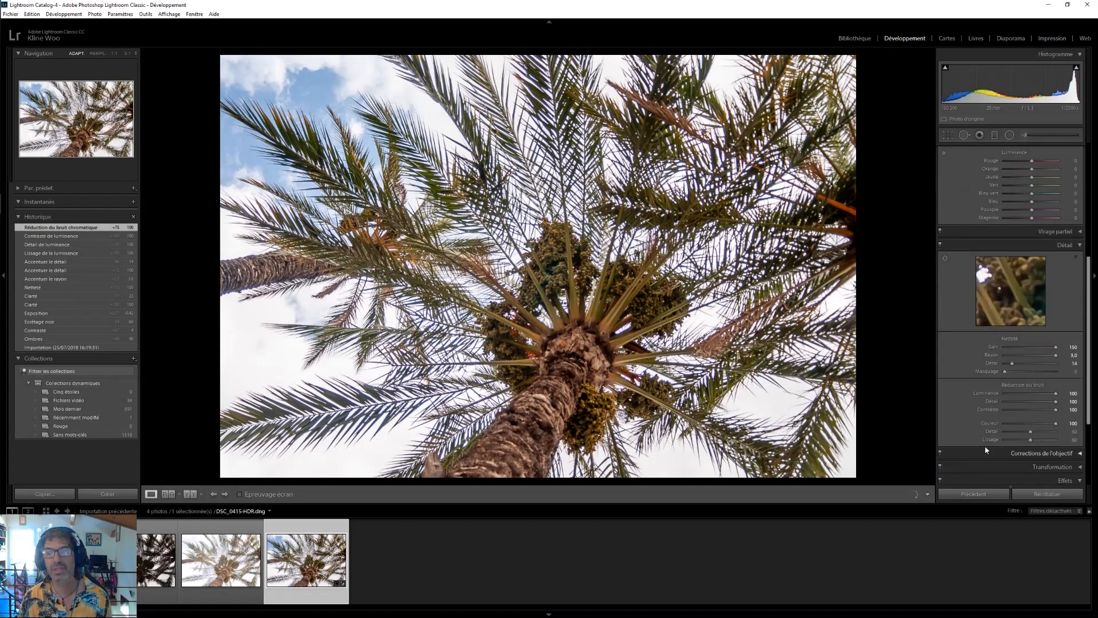
left_click_drag(1034, 429, 1068, 439)
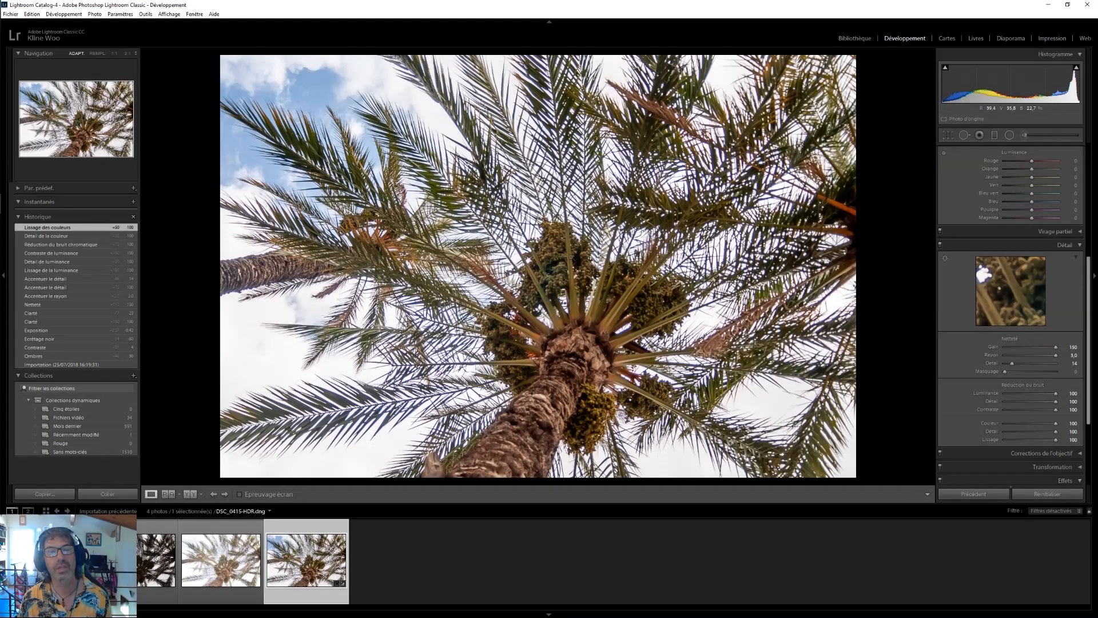
Inspect the date clusters and the palm fronds at 1:1 magnification, returning to the full-photo view between close-ups.
left_click(583, 266)
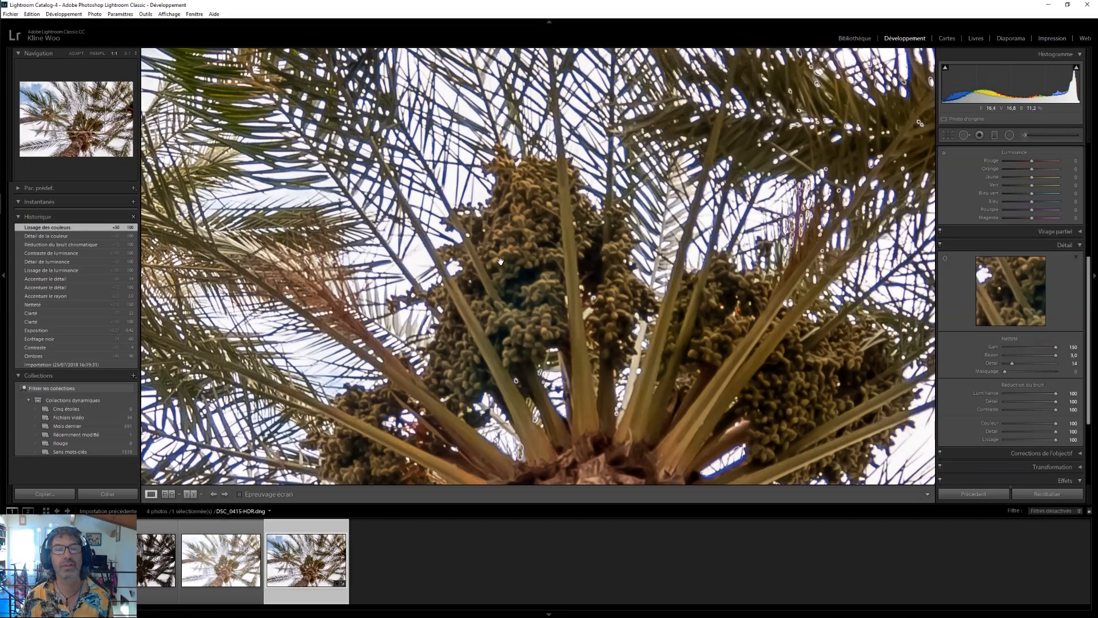
left_click(778, 318)
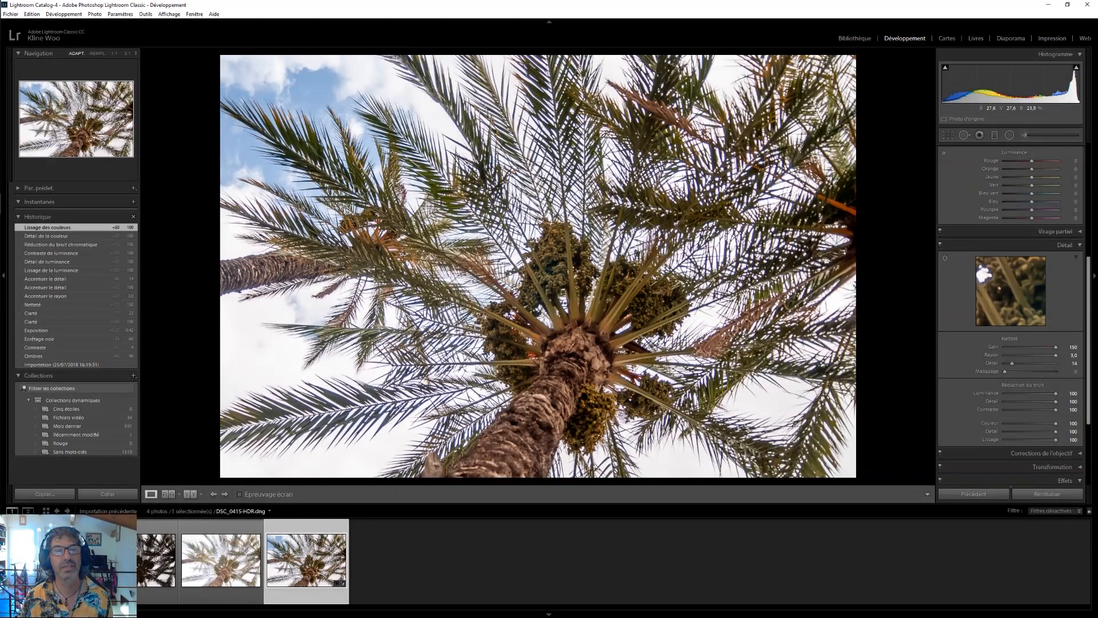
left_click(329, 263)
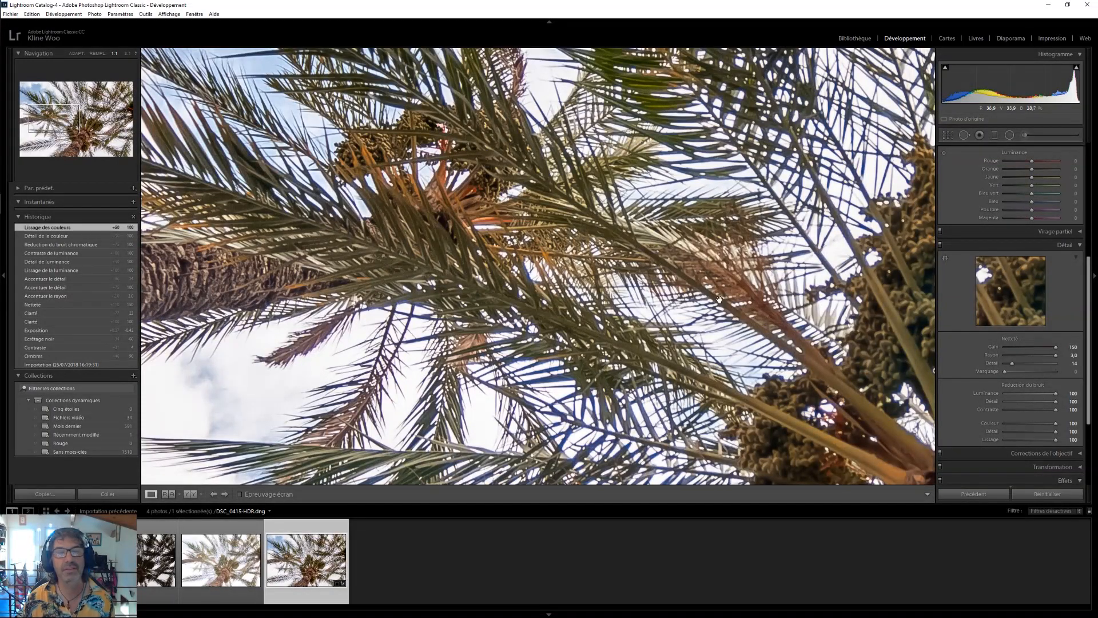
left_click(714, 296)
left_click(629, 309)
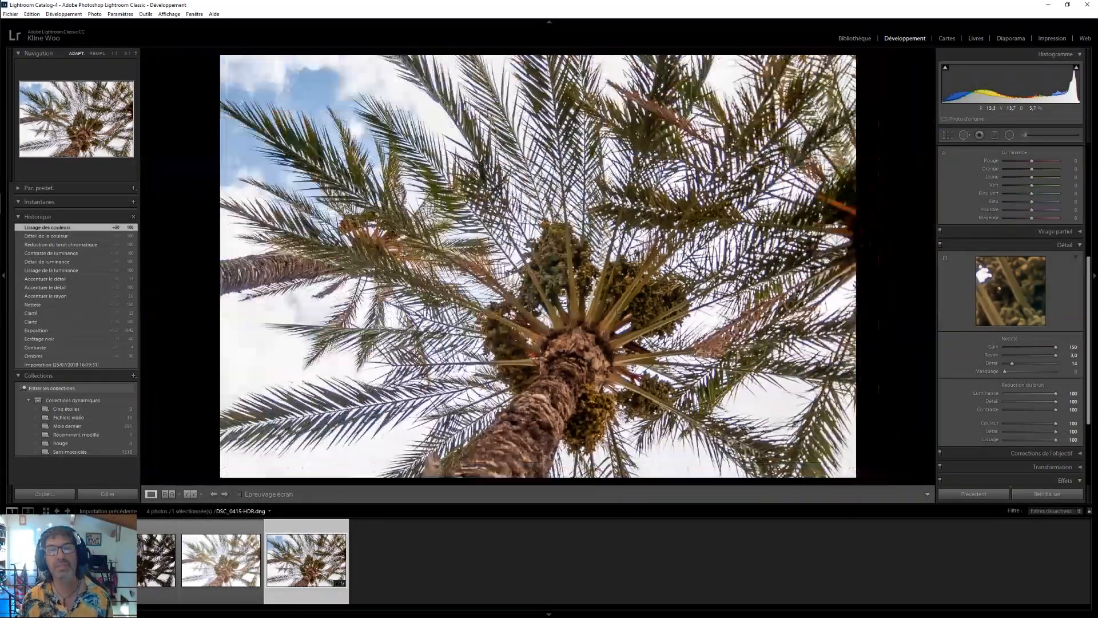
left_click(629, 309)
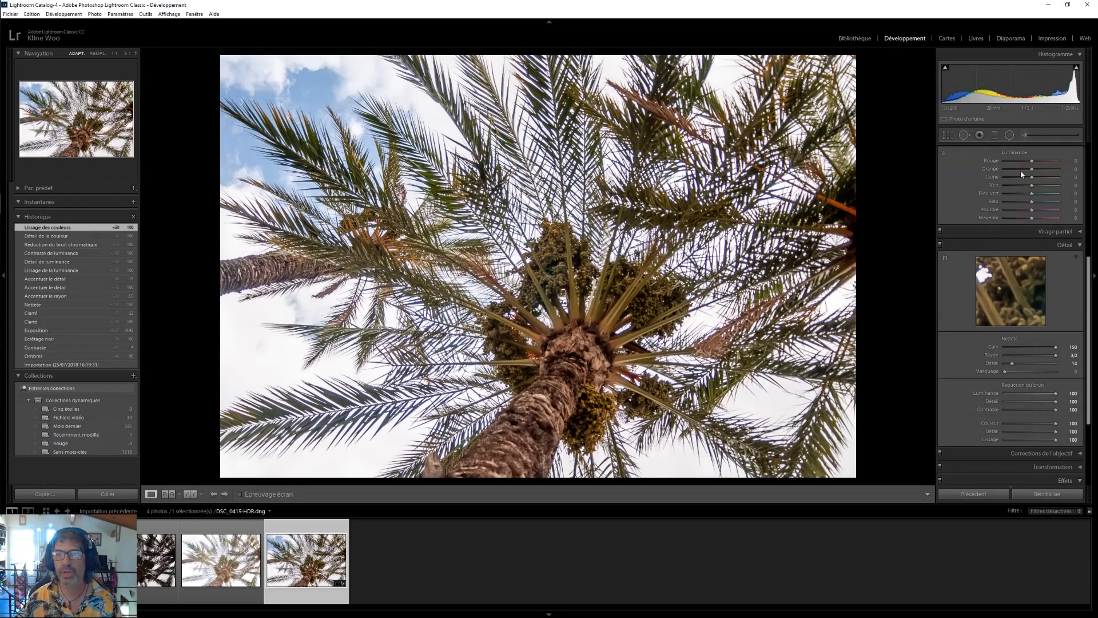
Darken the sky and greens by setting HSL luminance to -100 for aqua and blue and -86 for green.
left_click_drag(1033, 195, 947, 192)
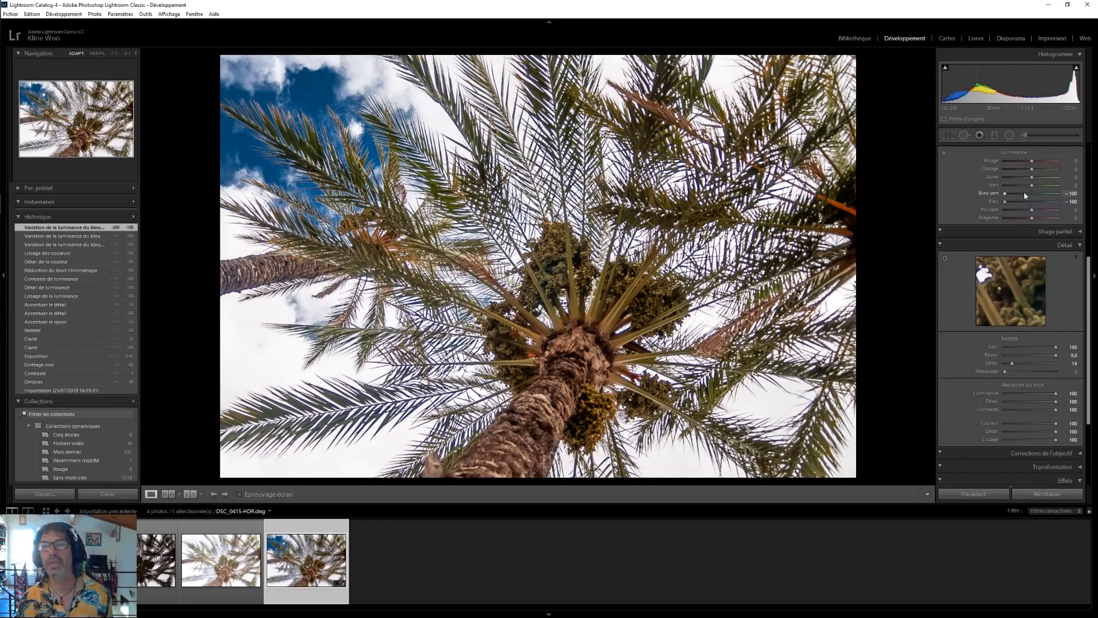
left_click_drag(1030, 187, 1007, 190)
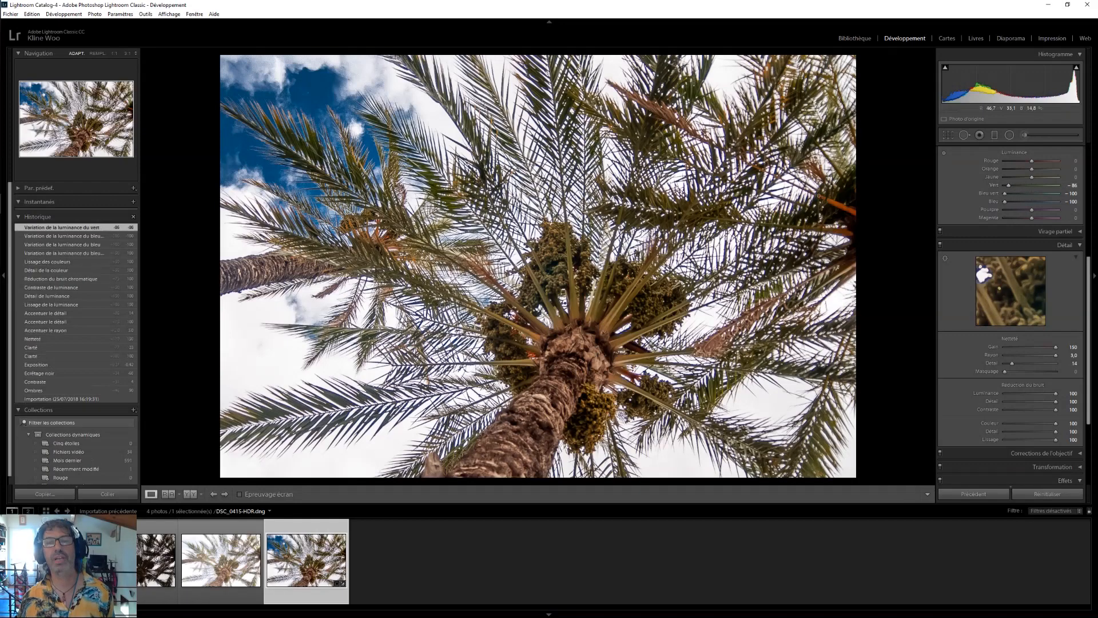